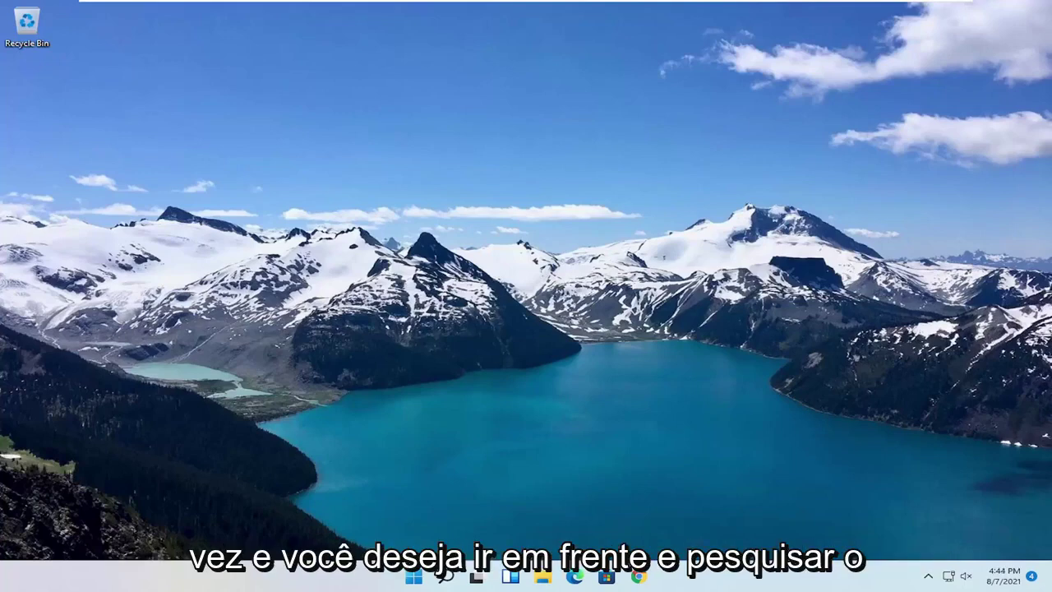
# Search Windows for 'group policy' and launch the Edit group policy result.
pyautogui.click(446, 577)
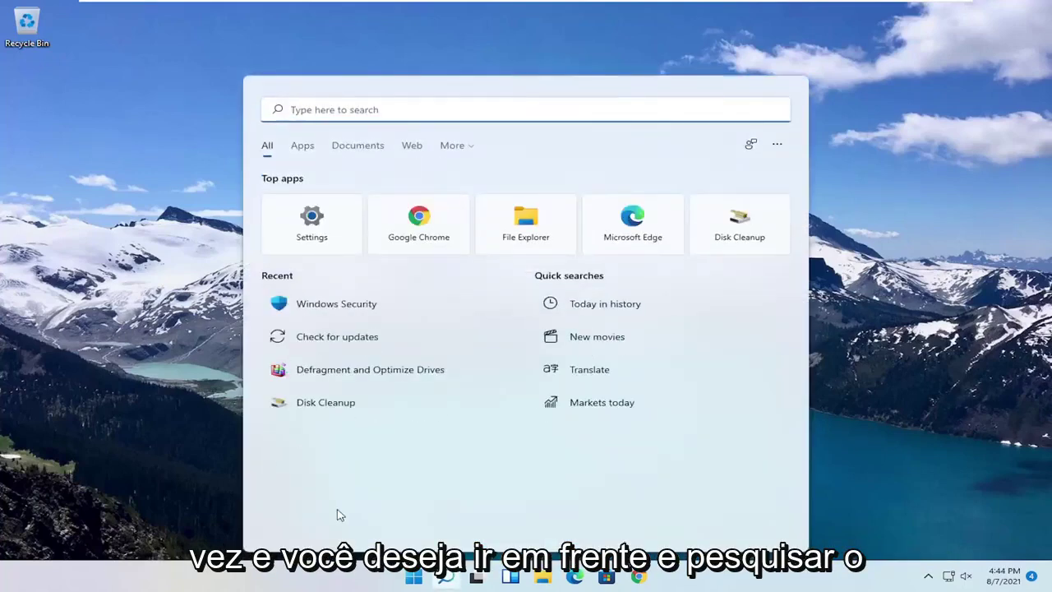
pyautogui.write('group policy')
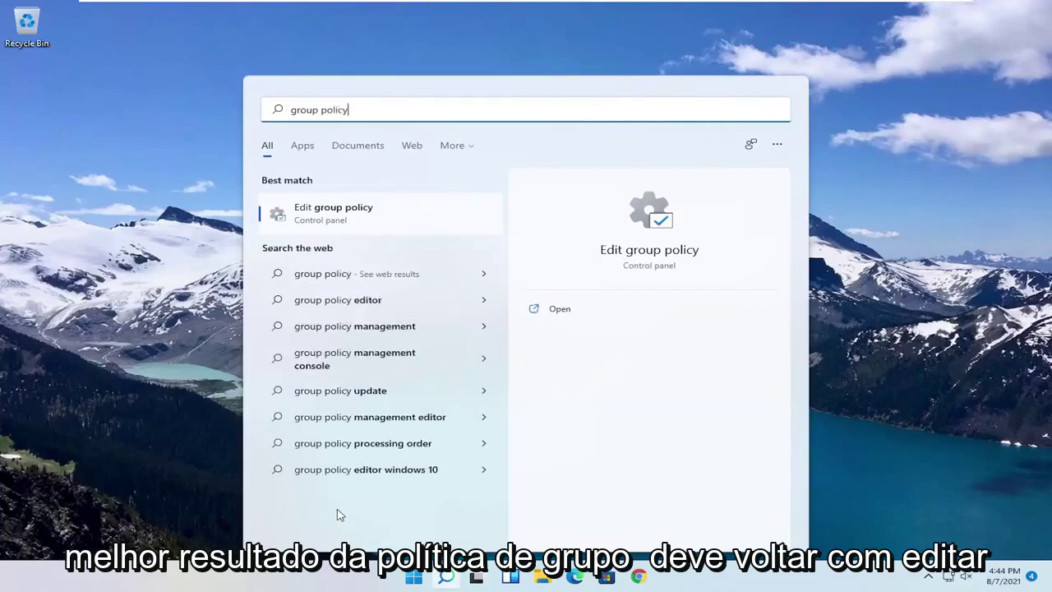
pyautogui.click(313, 213)
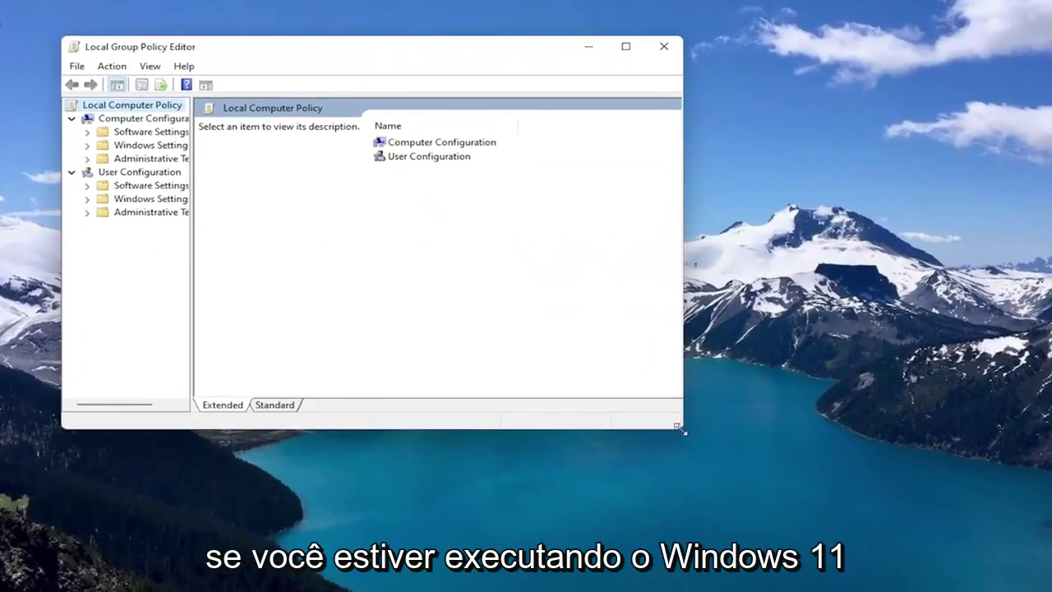
# Enlarge the editor window, widen the folder tree pane, and move the window toward screen centre.
pyautogui.moveTo(680, 427); pyautogui.dragTo(853, 527)
pyautogui.moveTo(192, 286); pyautogui.dragTo(275, 289)
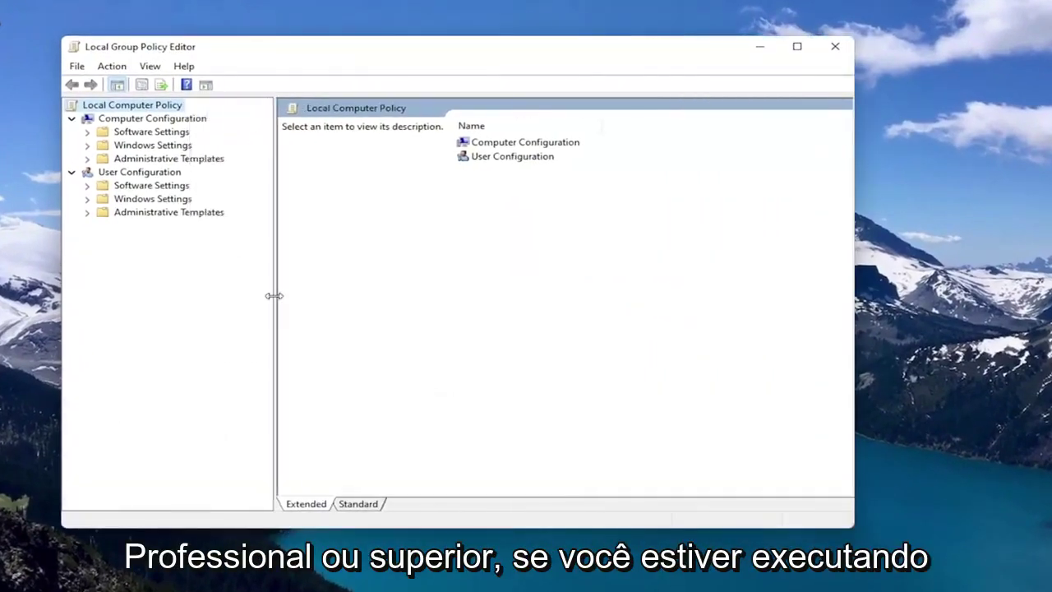
pyautogui.moveTo(345, 51); pyautogui.dragTo(440, 58)
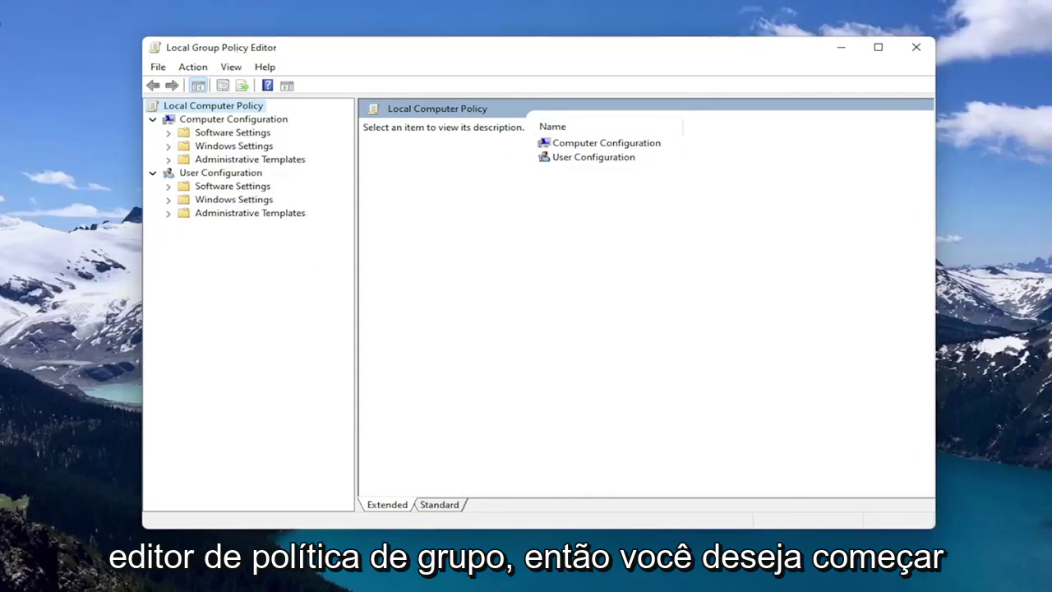
# Expand Computer Configuration > Administrative Templates > Windows Components and open the Microsoft Defender Antivirus folder.
pyautogui.click(215, 120)
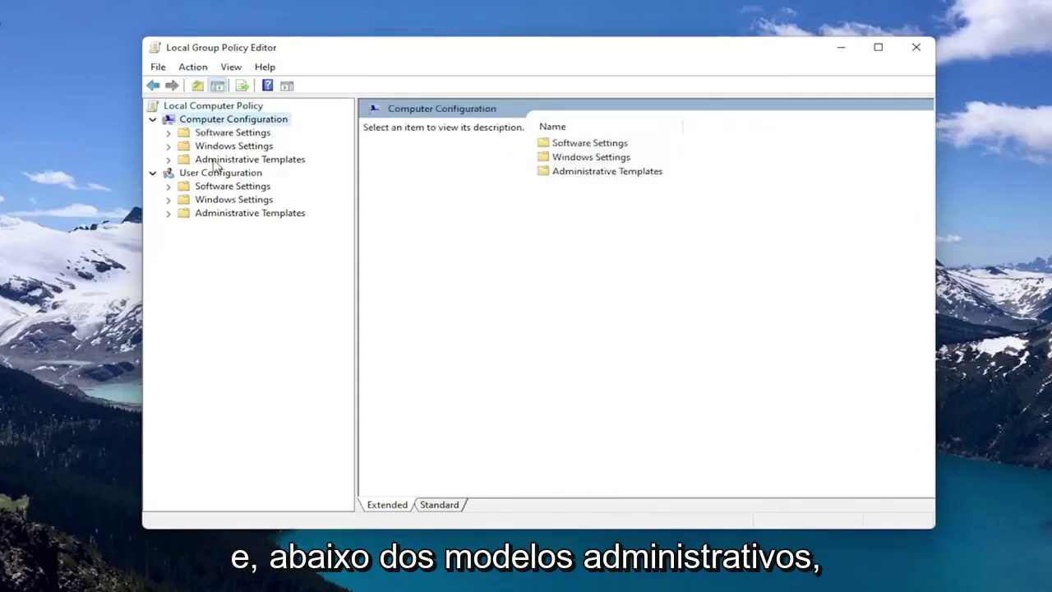
pyautogui.click(215, 160)
pyautogui.doubleClick(216, 160)
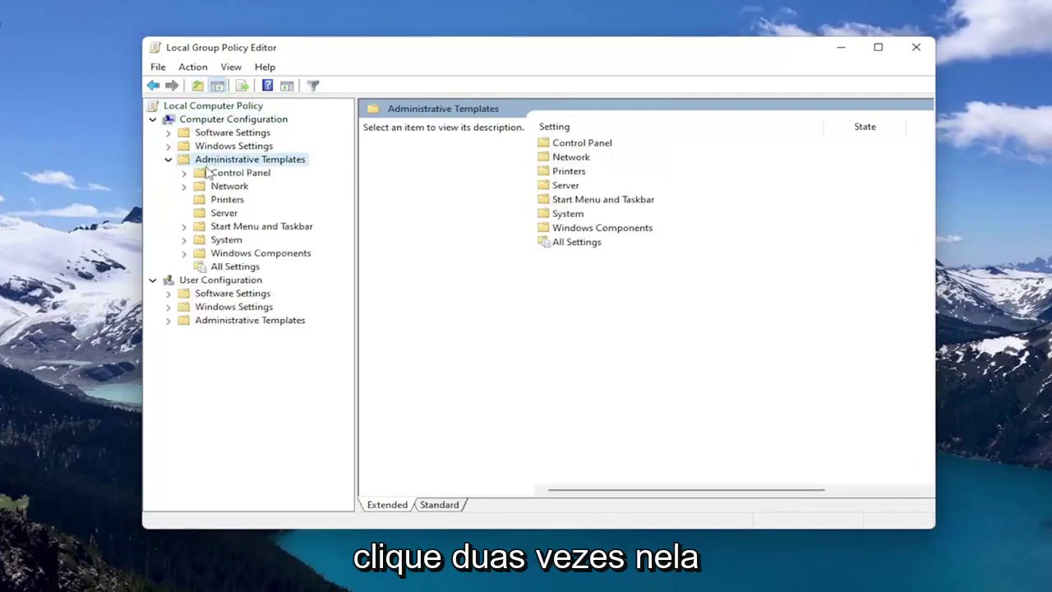
pyautogui.click(232, 254)
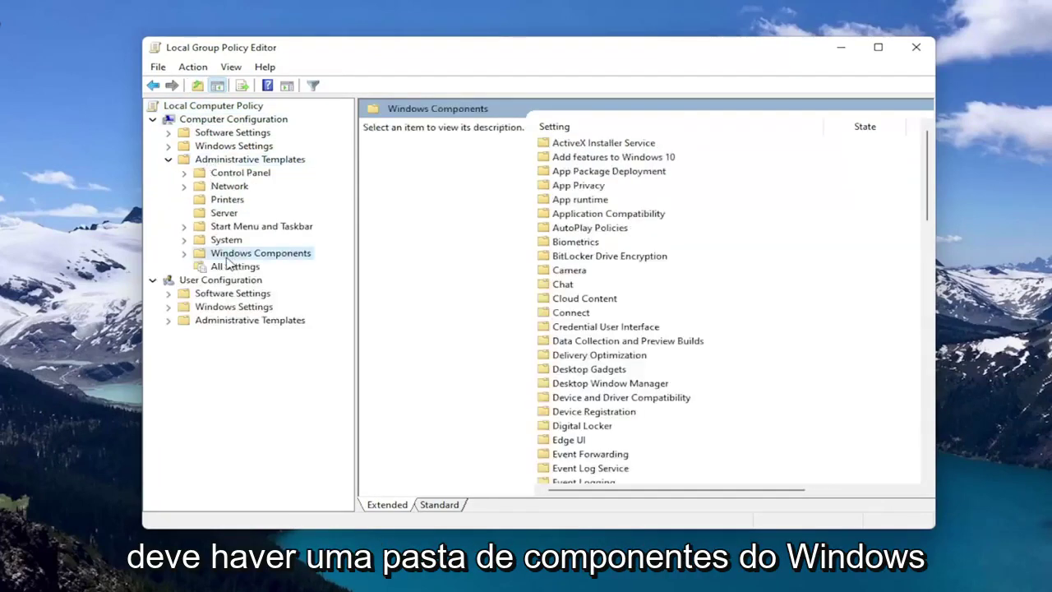
pyautogui.doubleClick(236, 255)
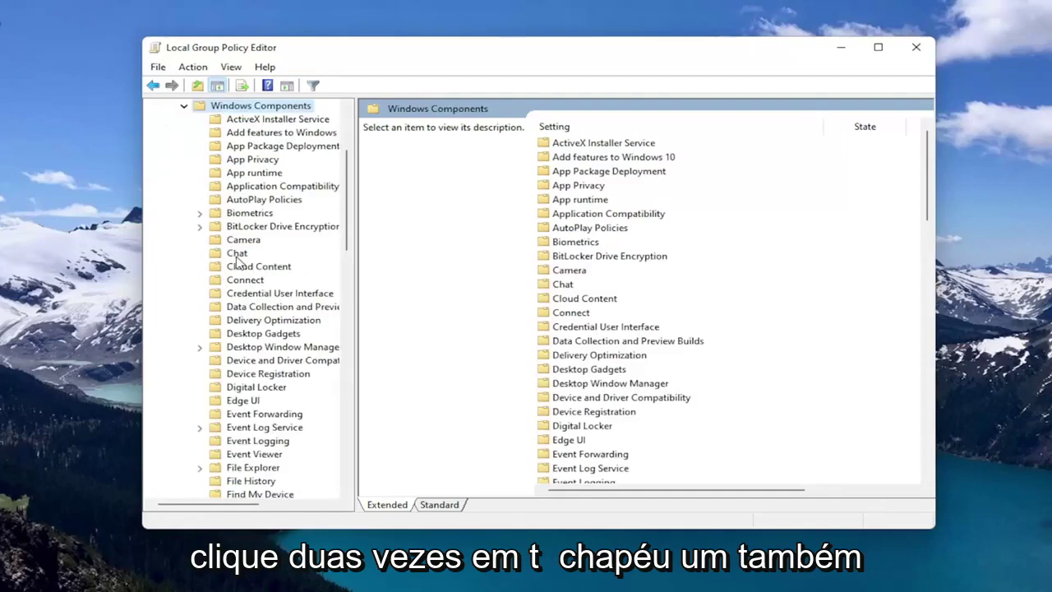
pyautogui.scroll(-9, 275, 324)
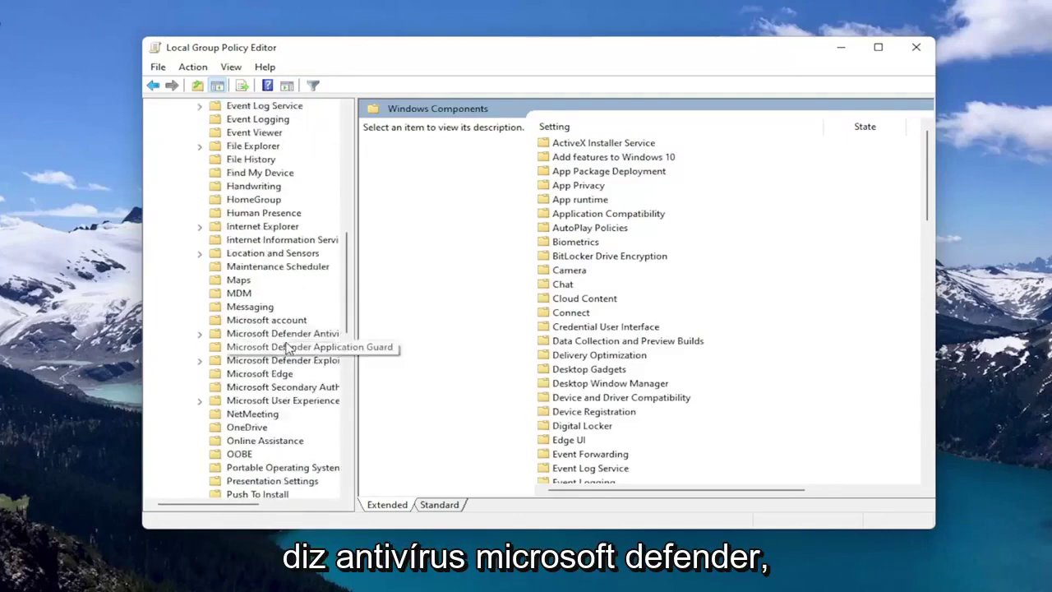
pyautogui.doubleClick(292, 293)
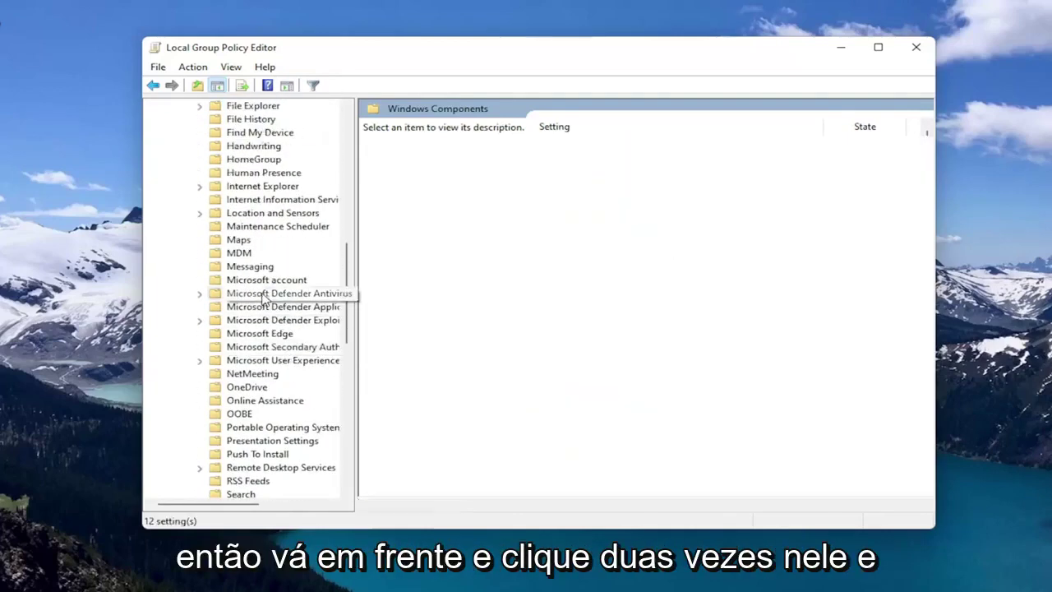
pyautogui.click(401, 305)
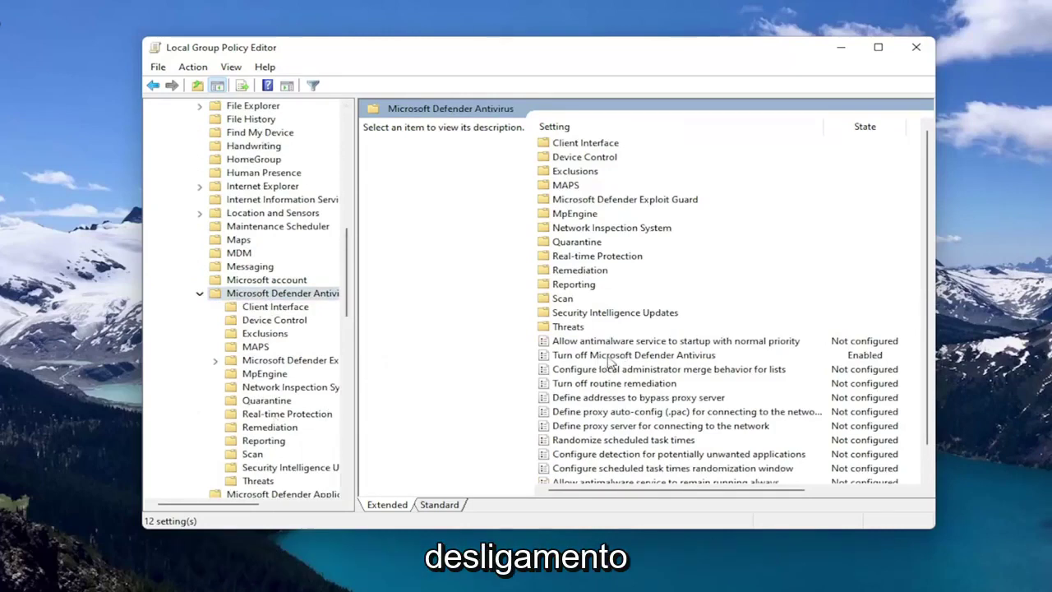
pyautogui.doubleClick(692, 356)
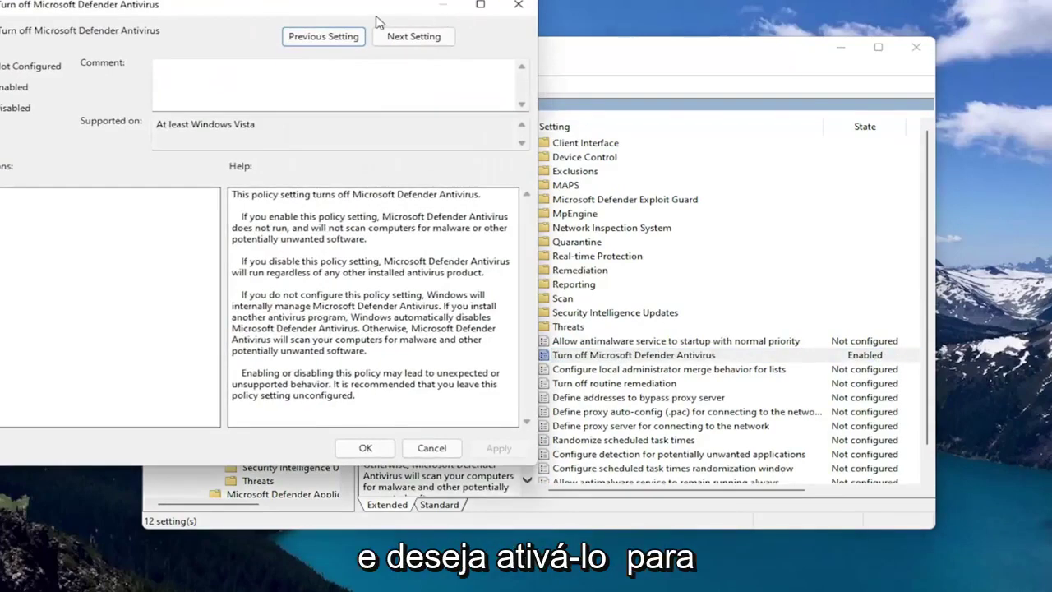
pyautogui.moveTo(347, 8); pyautogui.dragTo(606, 39)
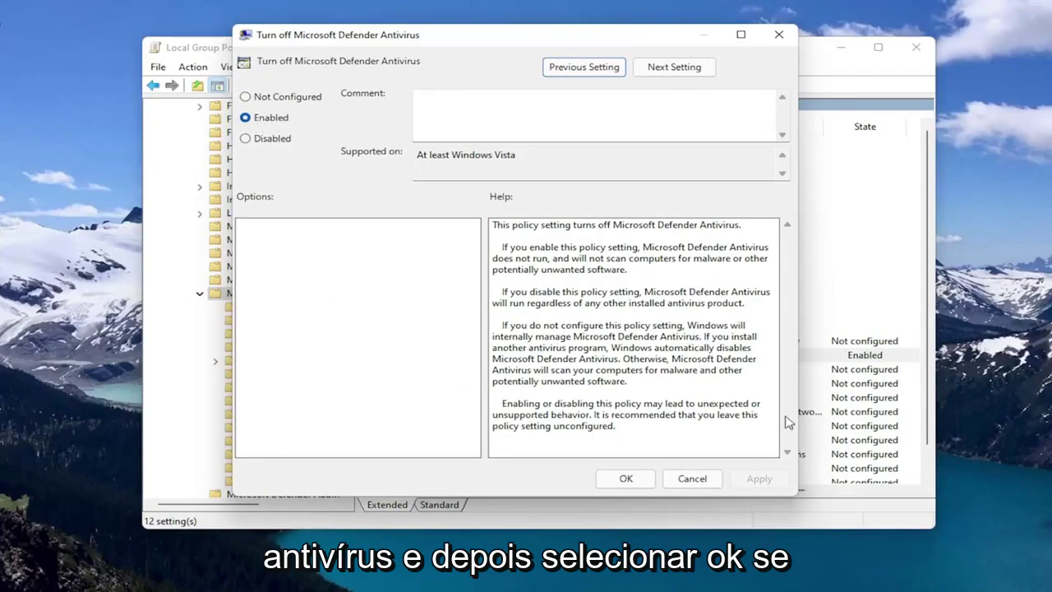
pyautogui.click(626, 478)
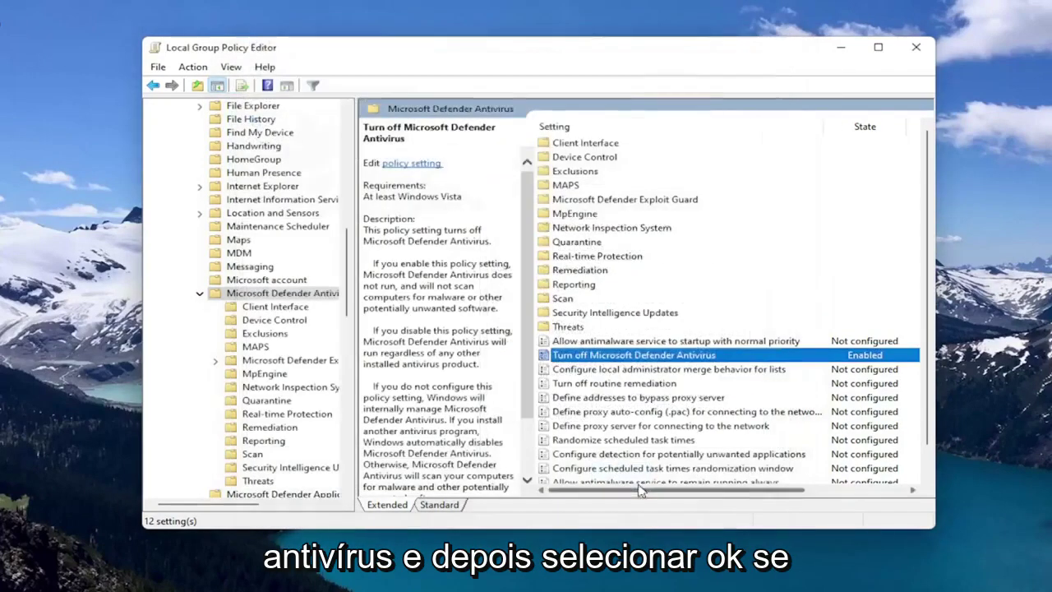
pyautogui.doubleClick(613, 358)
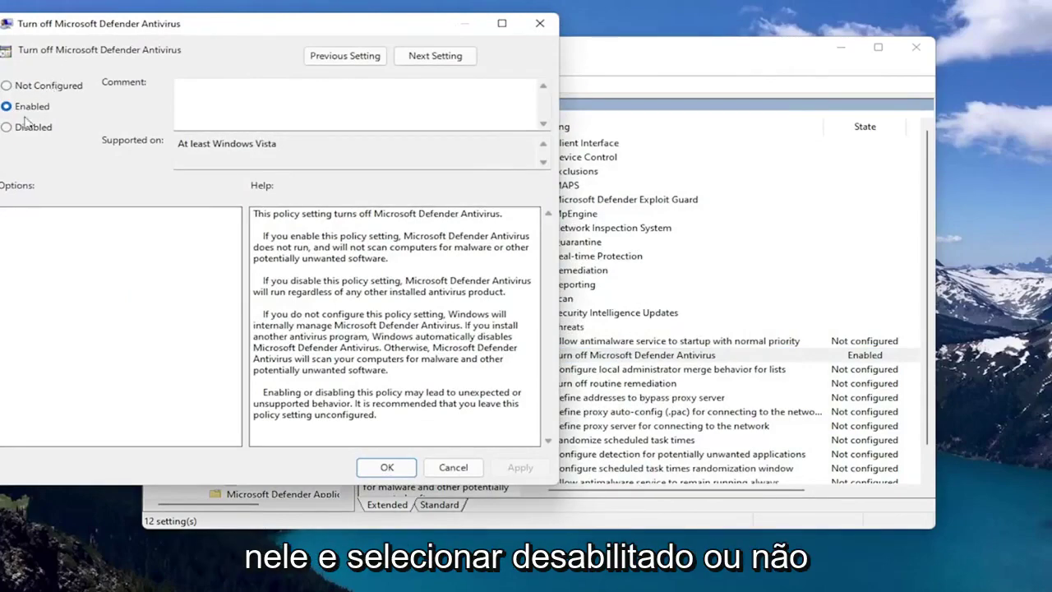
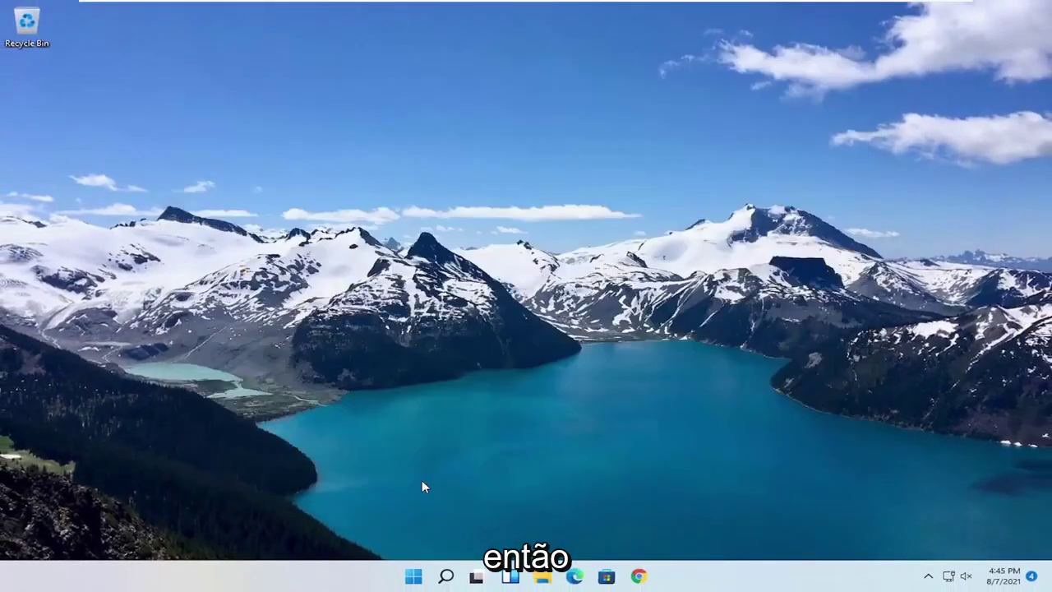
# Launch Registry Editor as administrator from a Start search for regedit, approving the UAC prompt.
pyautogui.click(444, 583)
pyautogui.write('regedit')
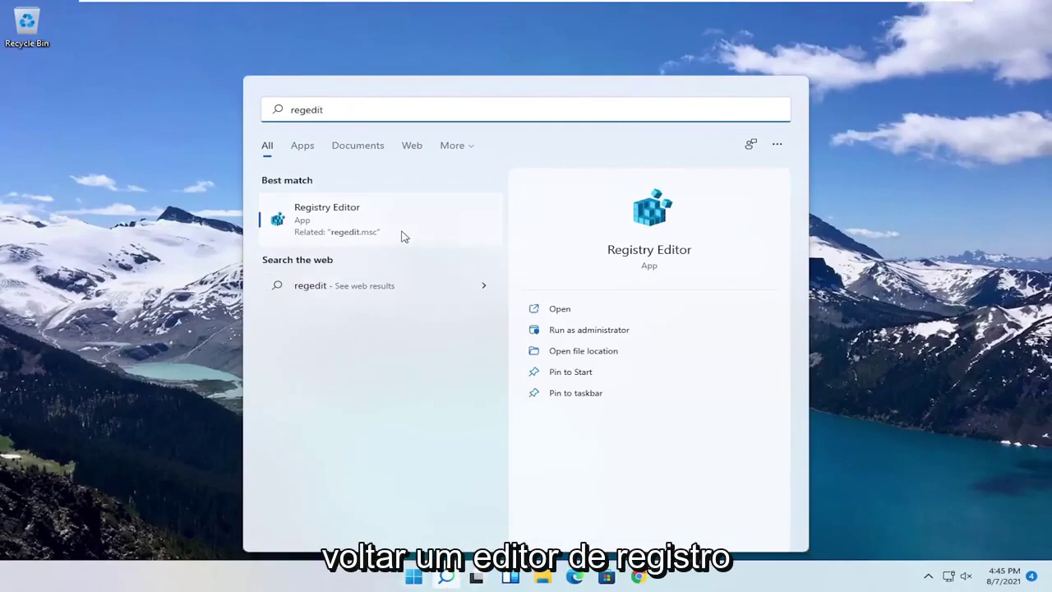
pyautogui.rightClick(339, 225)
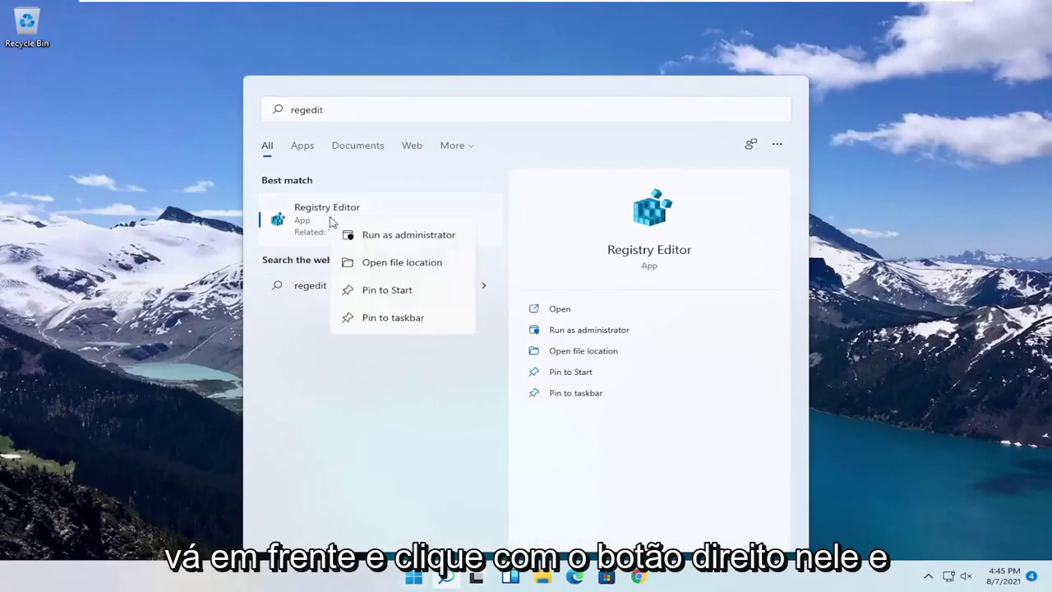
pyautogui.click(372, 236)
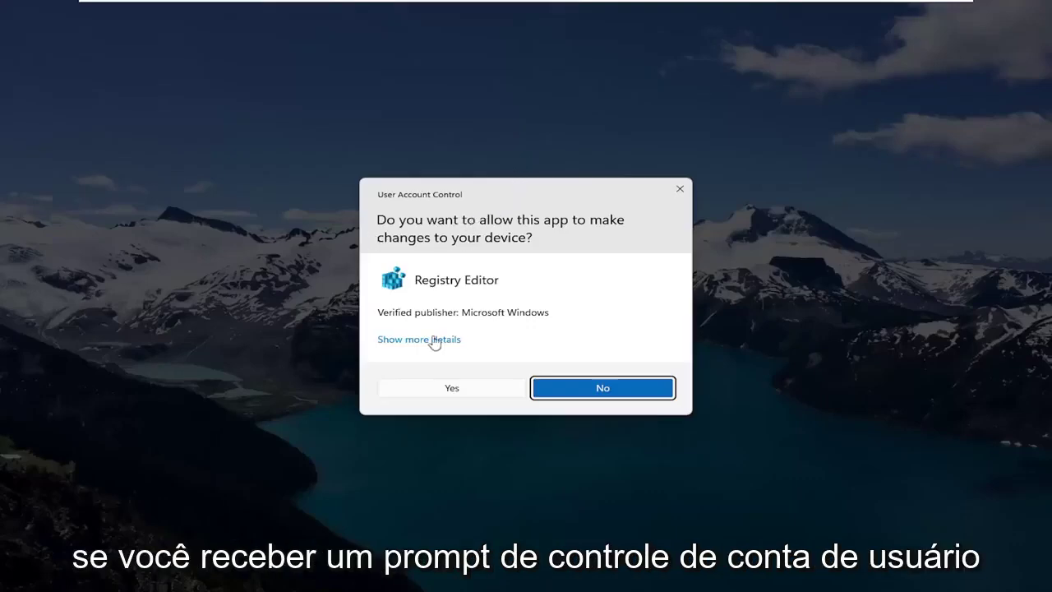
pyautogui.click(432, 391)
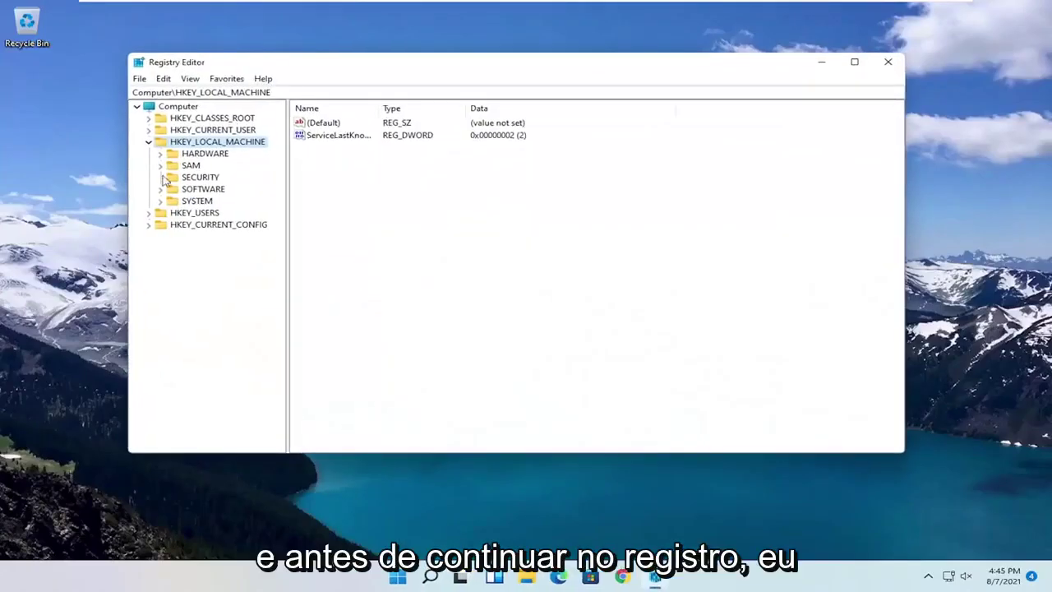
# Collapse HKEY_LOCAL_MACHINE, select Computer, then open a registry Export to the Desktop and cancel it.
pyautogui.click(148, 142)
pyautogui.click(178, 106)
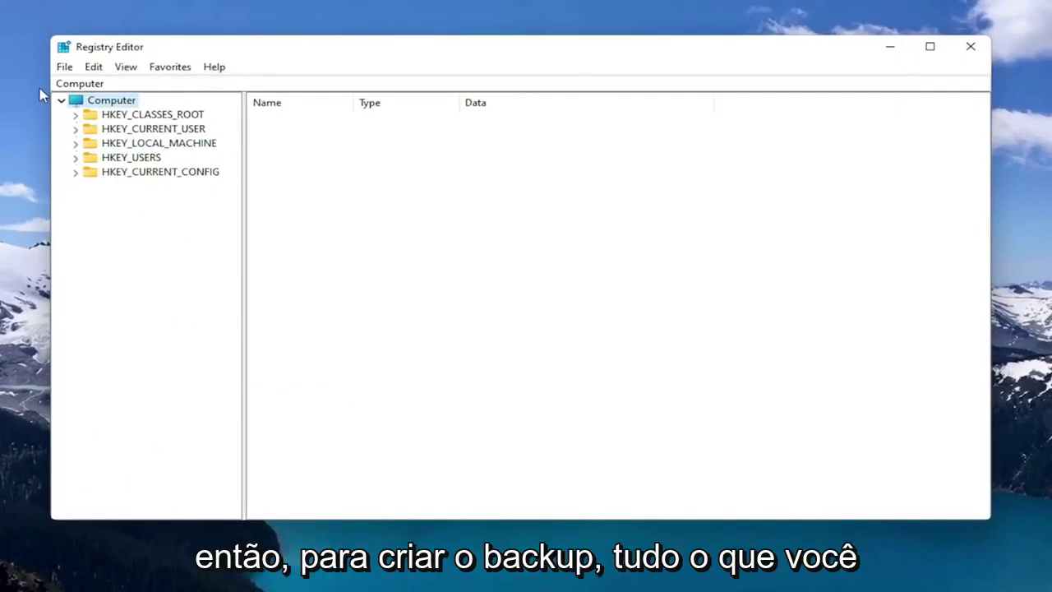
pyautogui.click(64, 67)
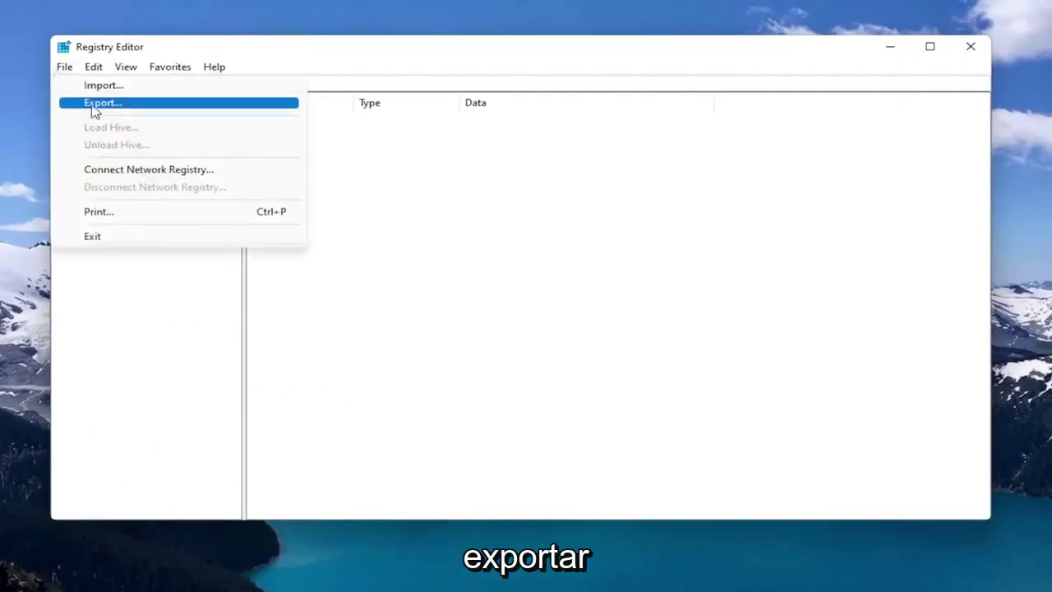
pyautogui.click(85, 103)
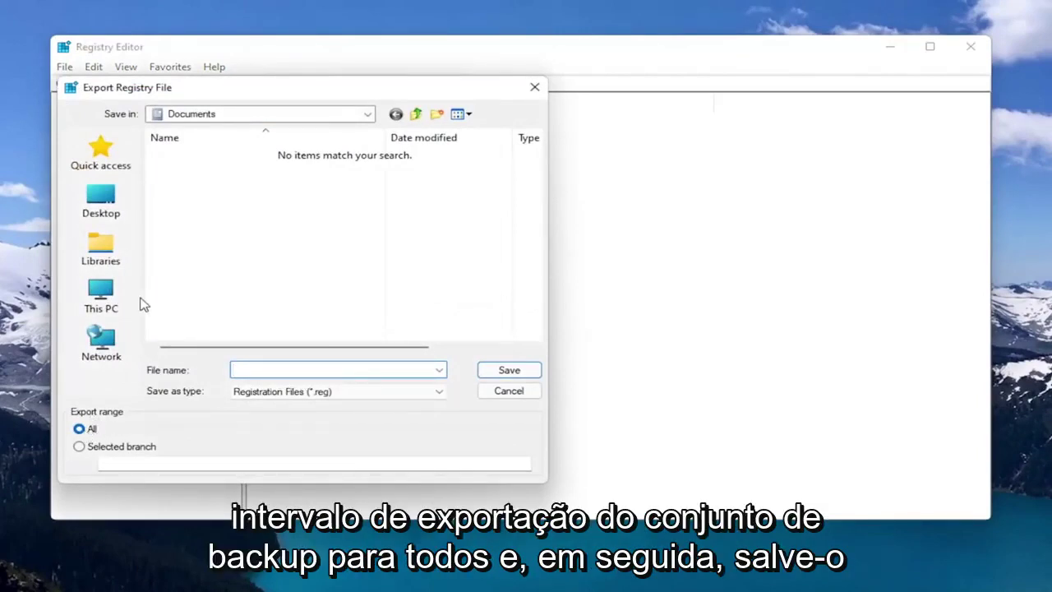
pyautogui.click(96, 205)
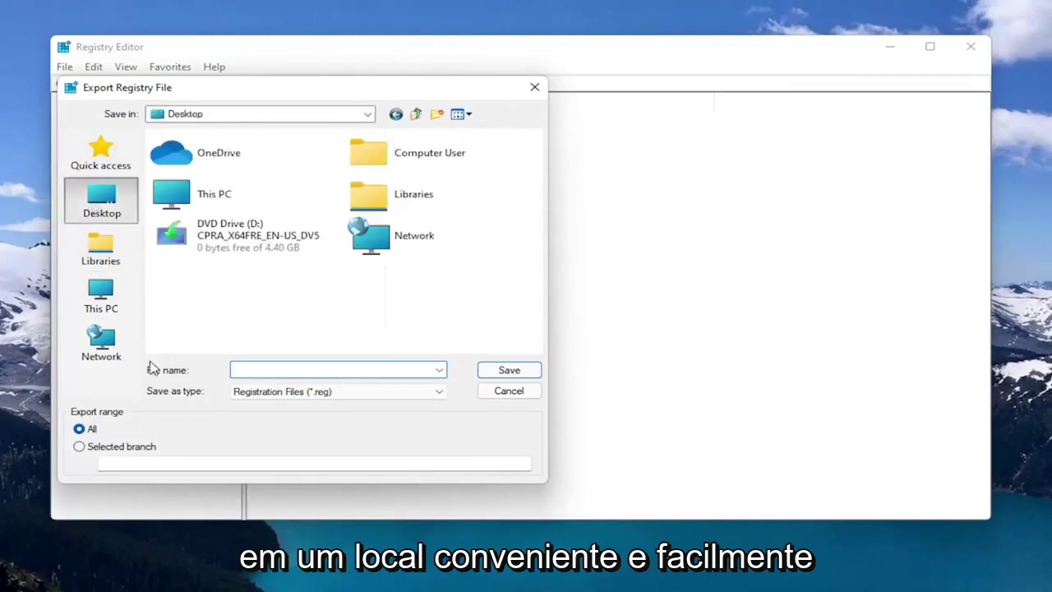
pyautogui.click(505, 392)
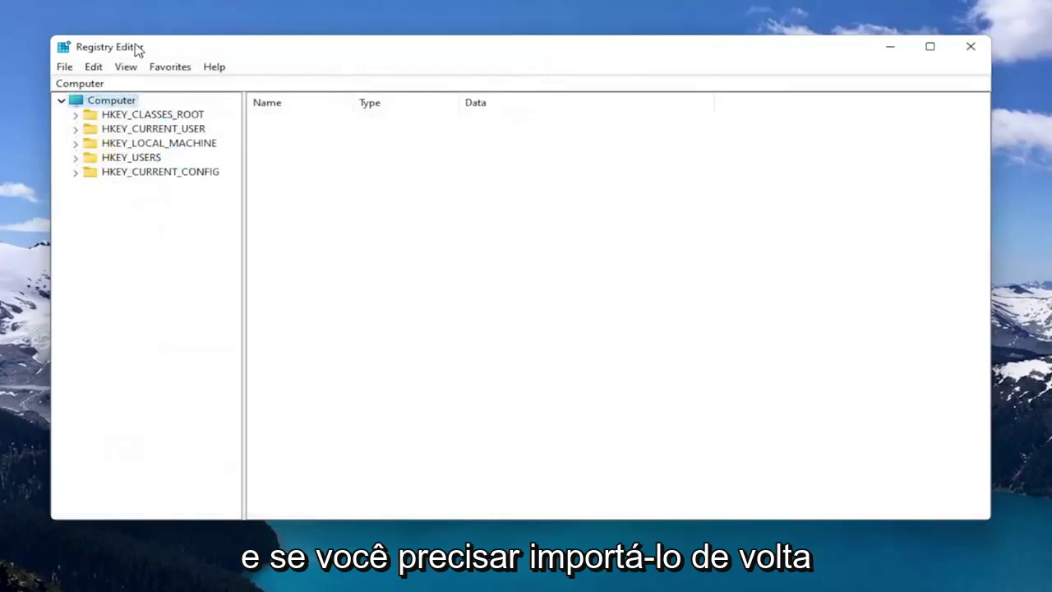
# Open the Import Registry File dialog at the Desktop and cancel it.
pyautogui.click(63, 67)
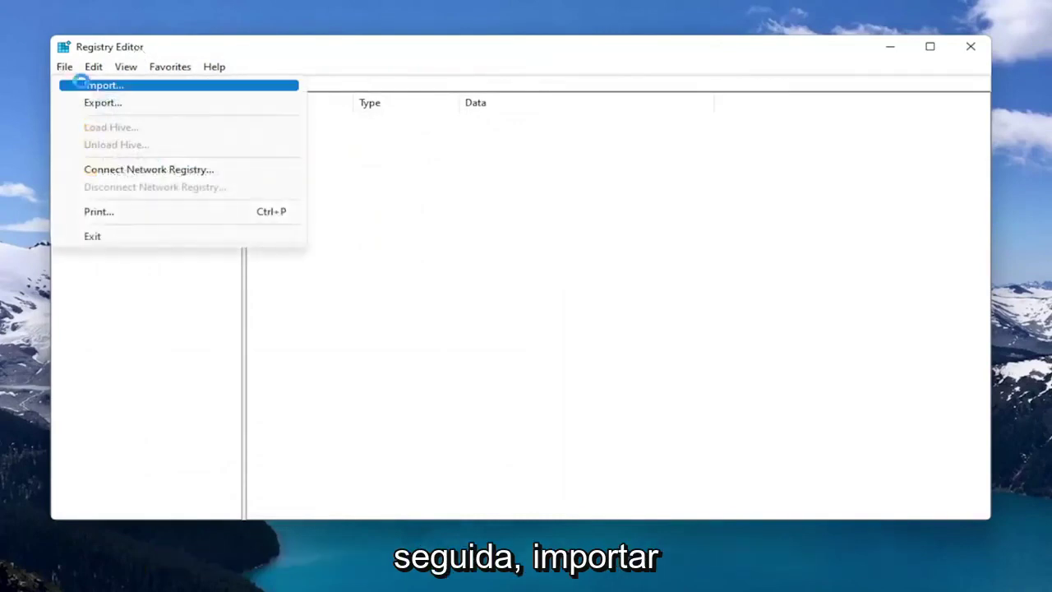
pyautogui.click(77, 84)
pyautogui.click(136, 215)
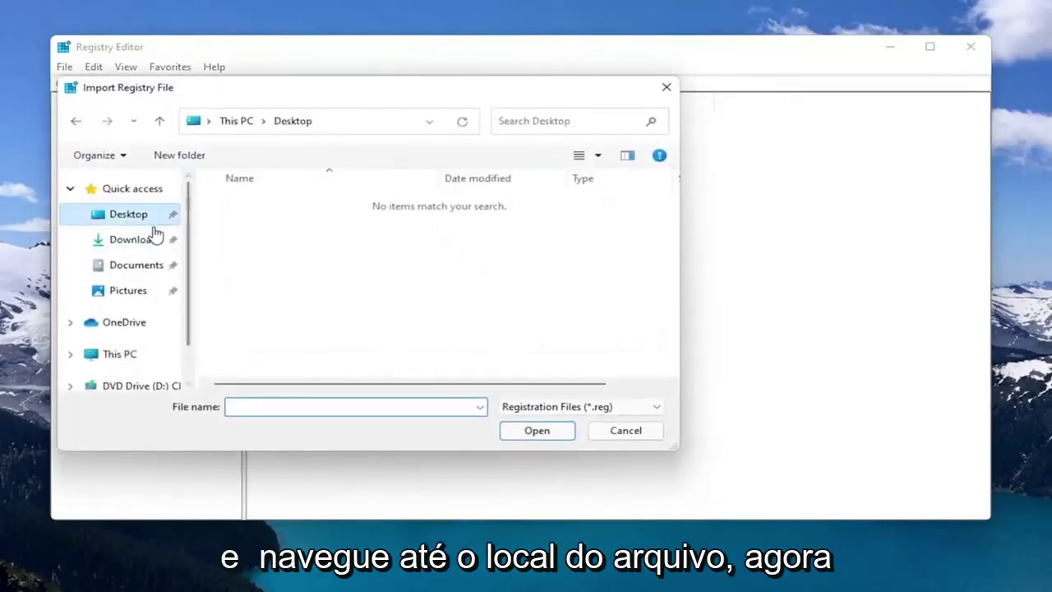
pyautogui.click(626, 430)
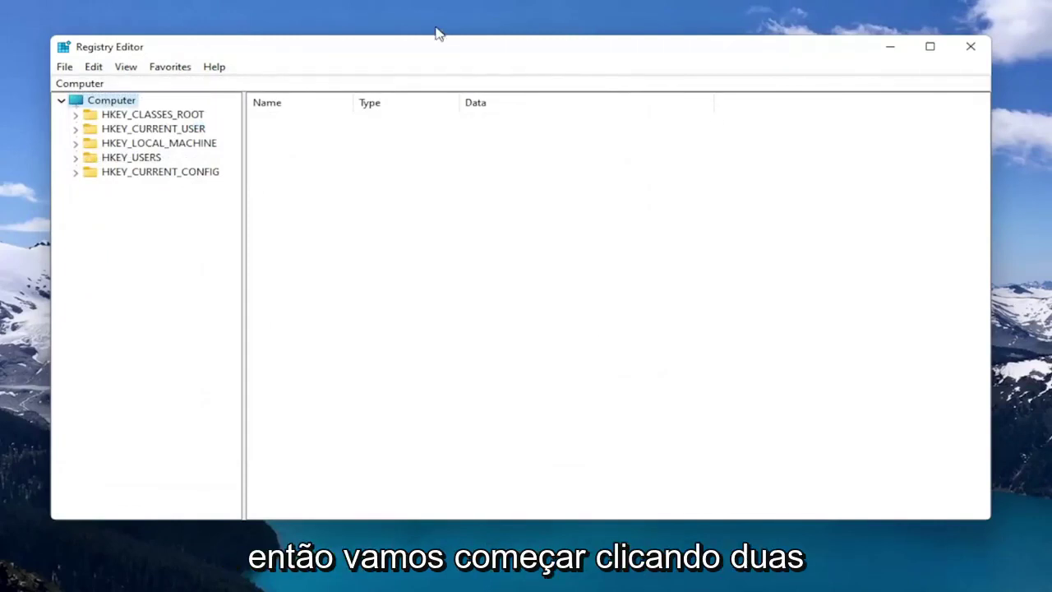
# Expand HKEY_LOCAL_MACHINE\SOFTWARE\Policies\Microsoft, widen the tree pane, and select Windows Defender.
pyautogui.doubleClick(168, 145)
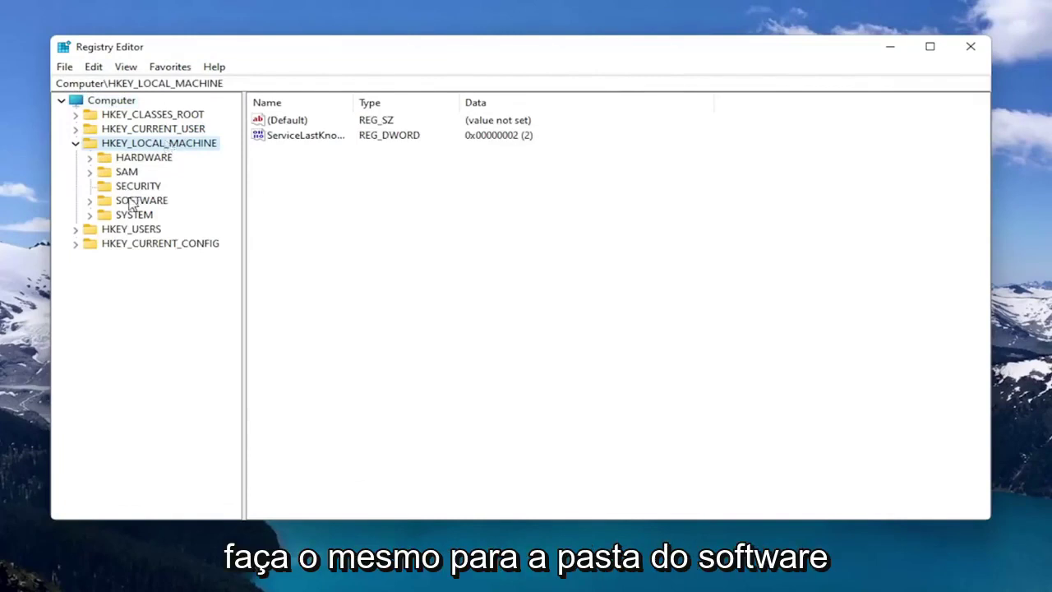
pyautogui.doubleClick(130, 201)
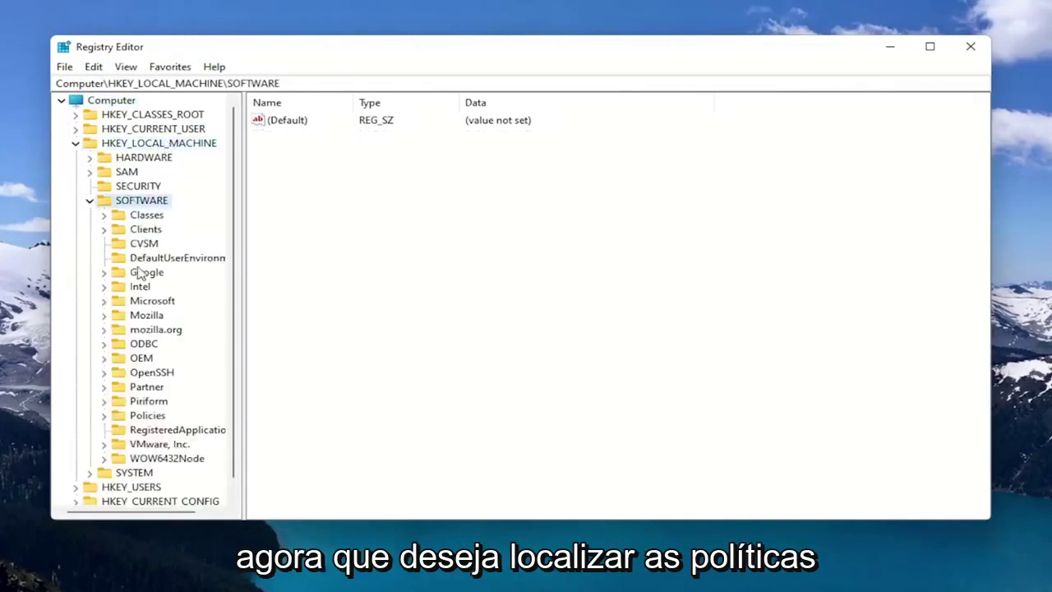
pyautogui.click(147, 416)
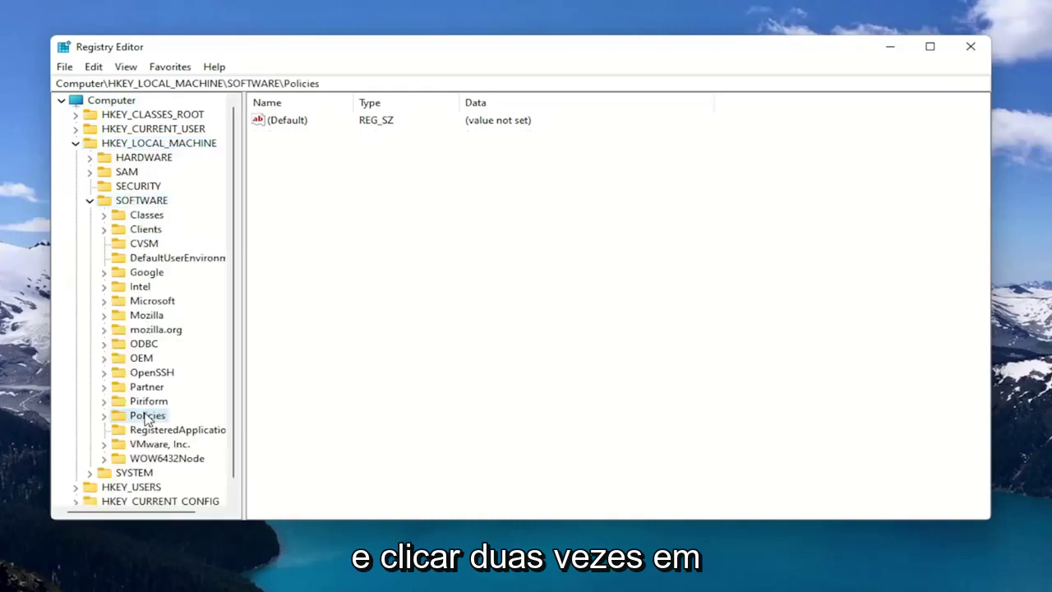
pyautogui.doubleClick(146, 418)
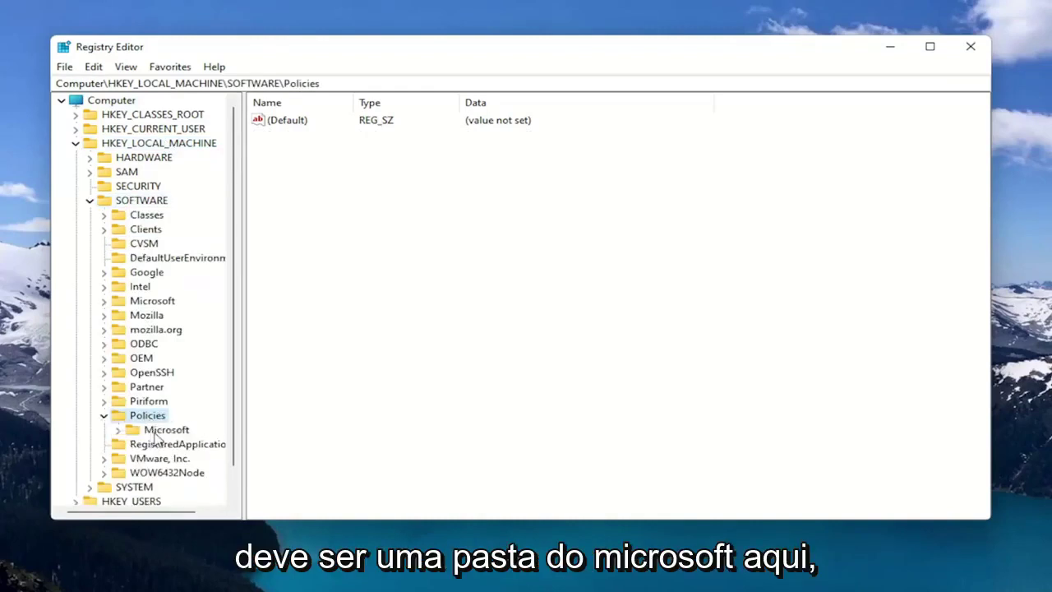
pyautogui.doubleClick(155, 434)
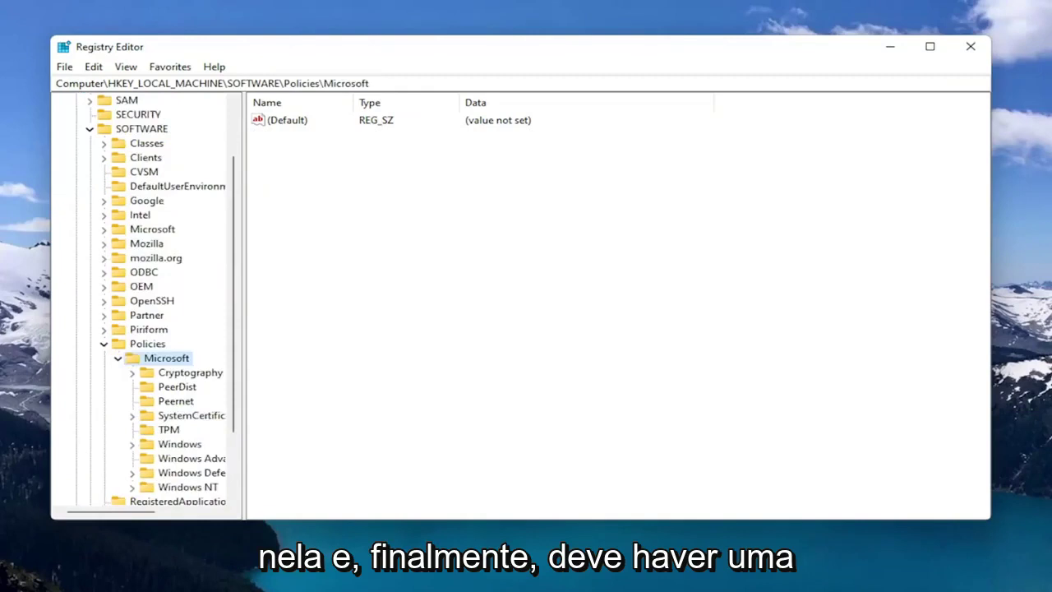
pyautogui.moveTo(244, 458); pyautogui.dragTo(330, 461)
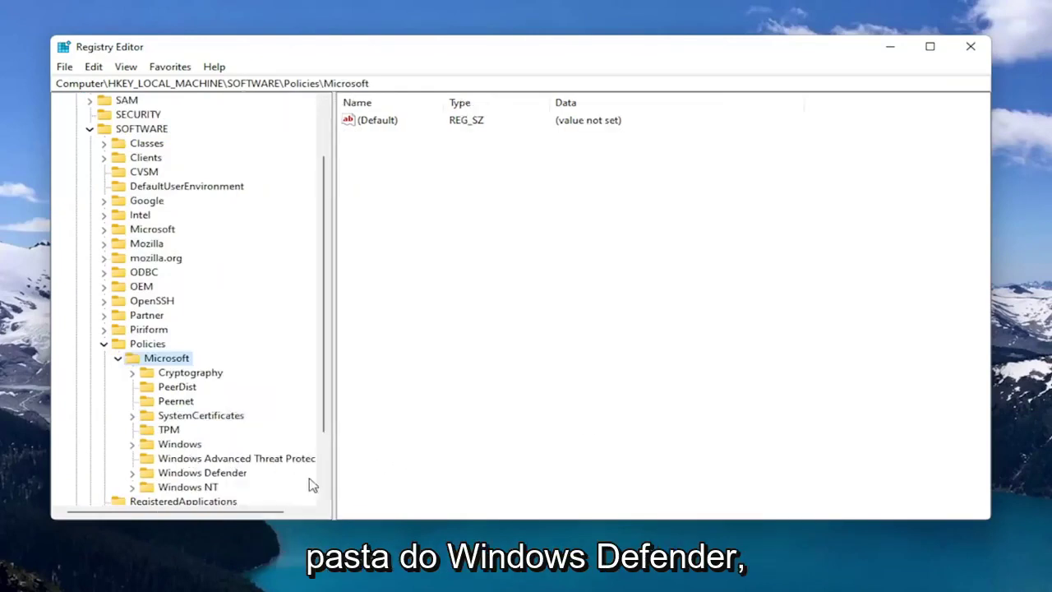
pyautogui.click(211, 475)
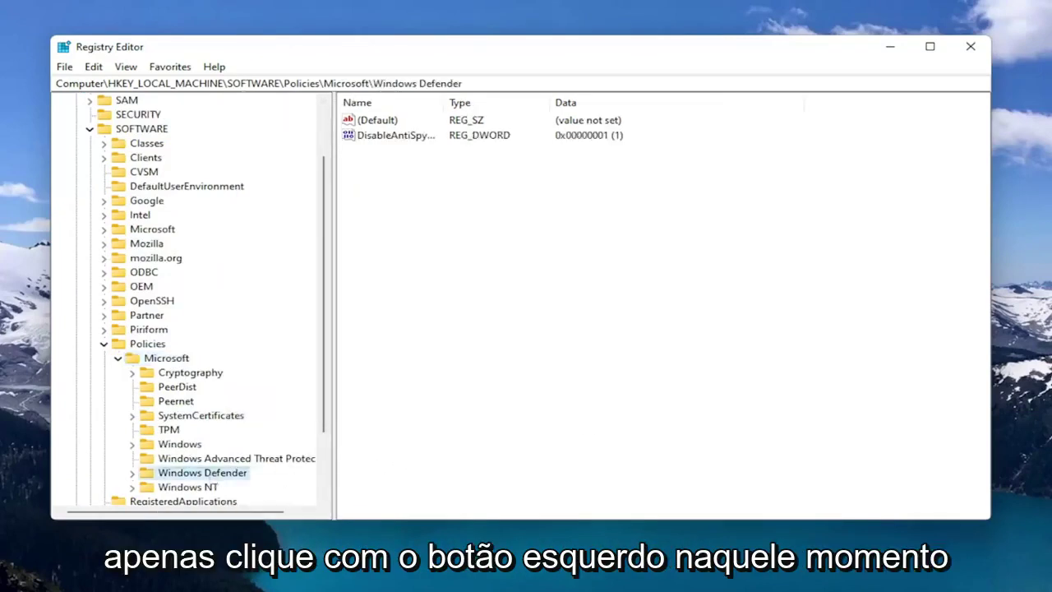
pyautogui.scroll(-1, 186, 465)
# Widen the Name column and open the DisableAntiSpyware DWORD, still reading 1, for editing.
pyautogui.click(490, 224)
pyautogui.moveTo(446, 102); pyautogui.dragTo(545, 103)
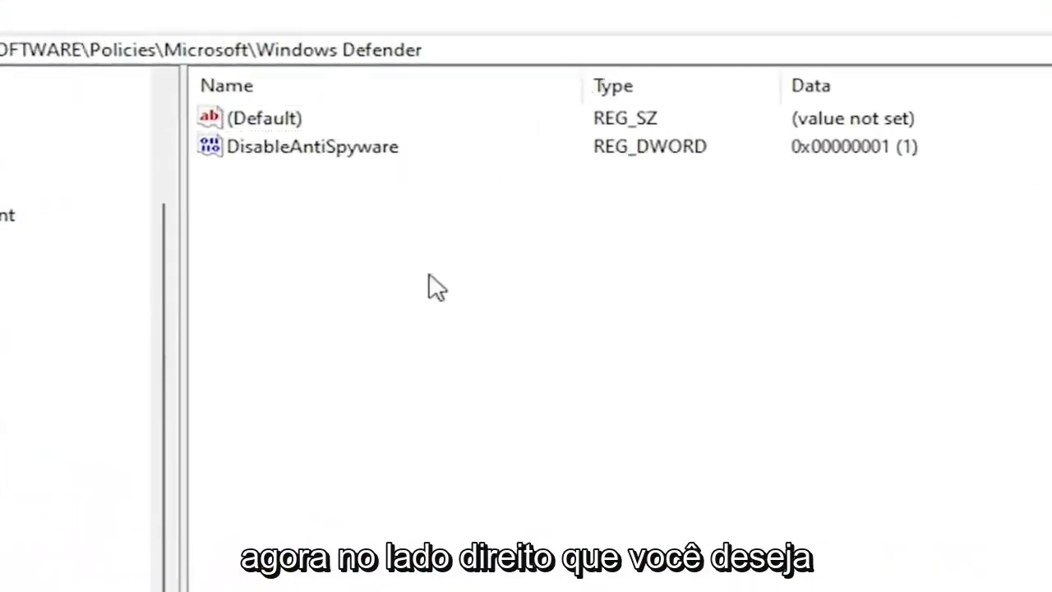
pyautogui.rightClick(405, 233)
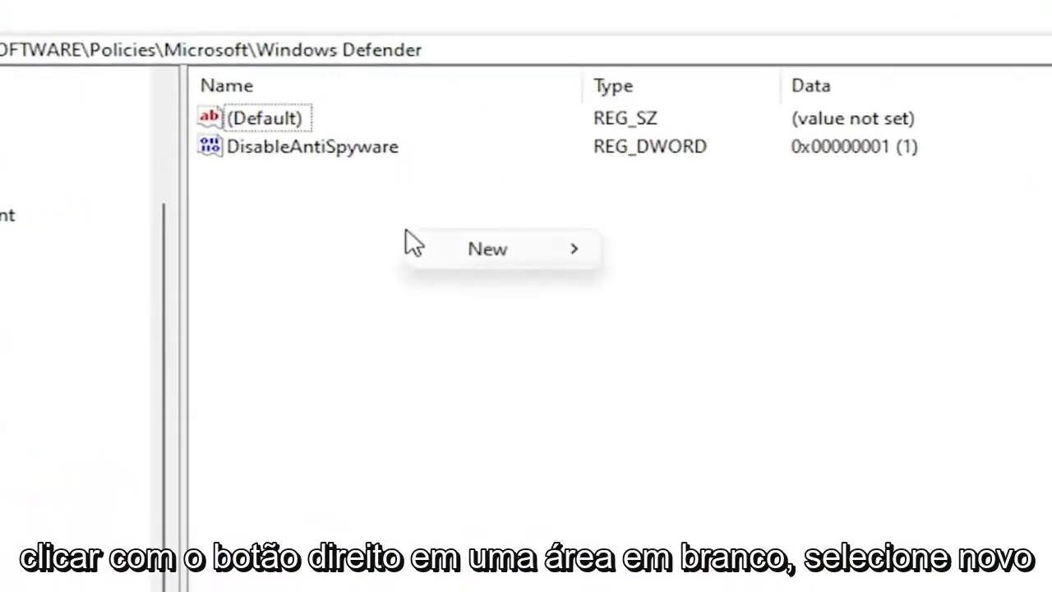
pyautogui.moveTo(511, 259)
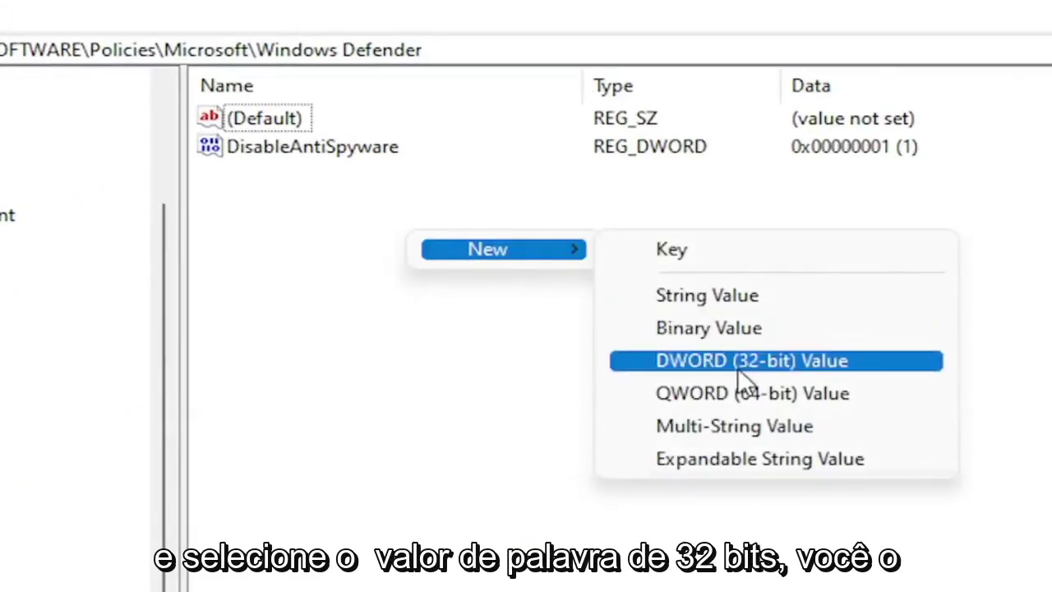
pyautogui.click(504, 387)
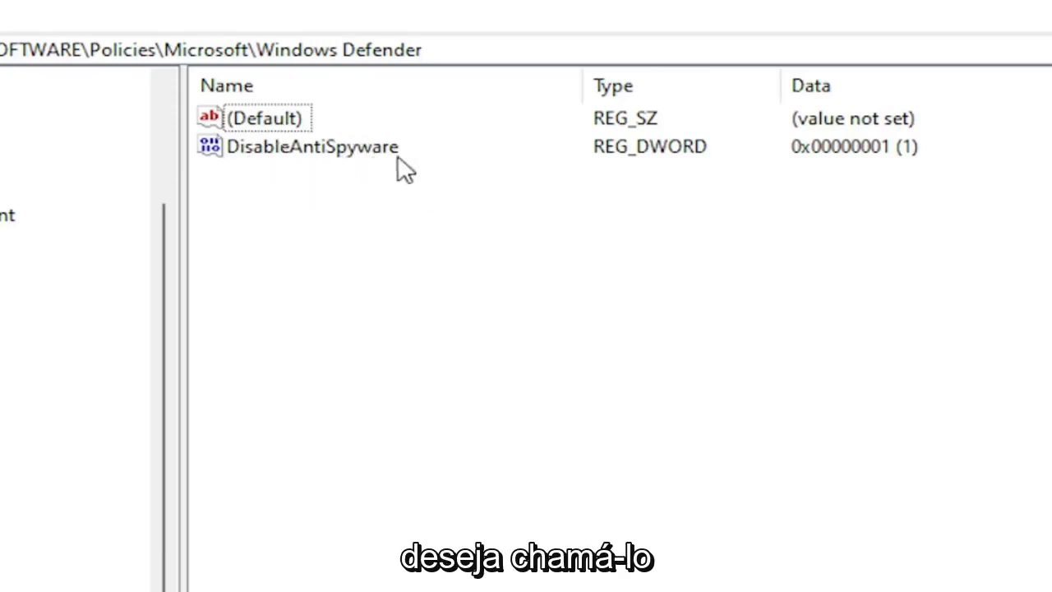
pyautogui.doubleClick(327, 153)
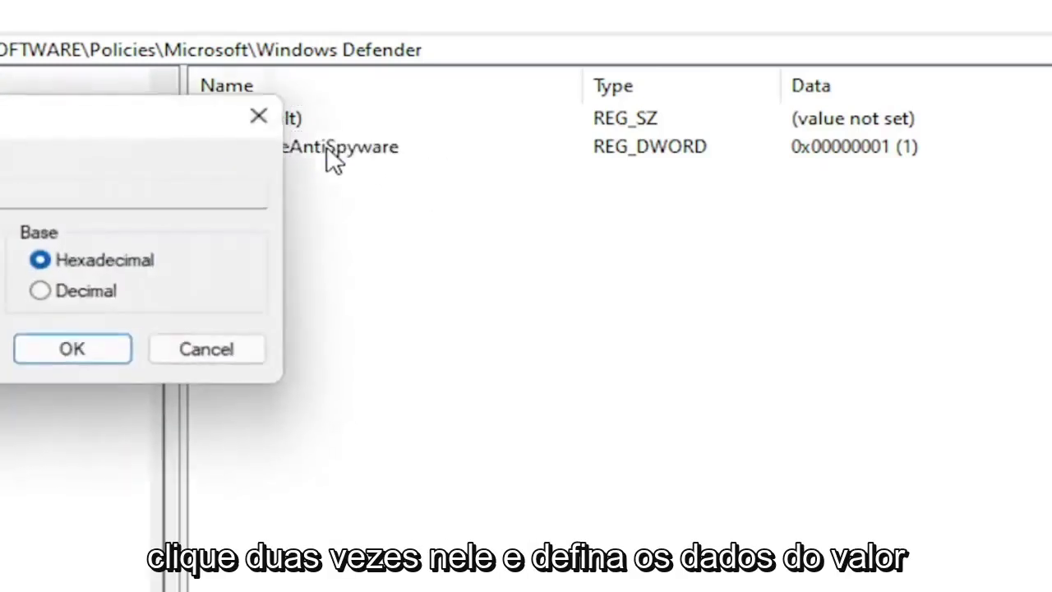
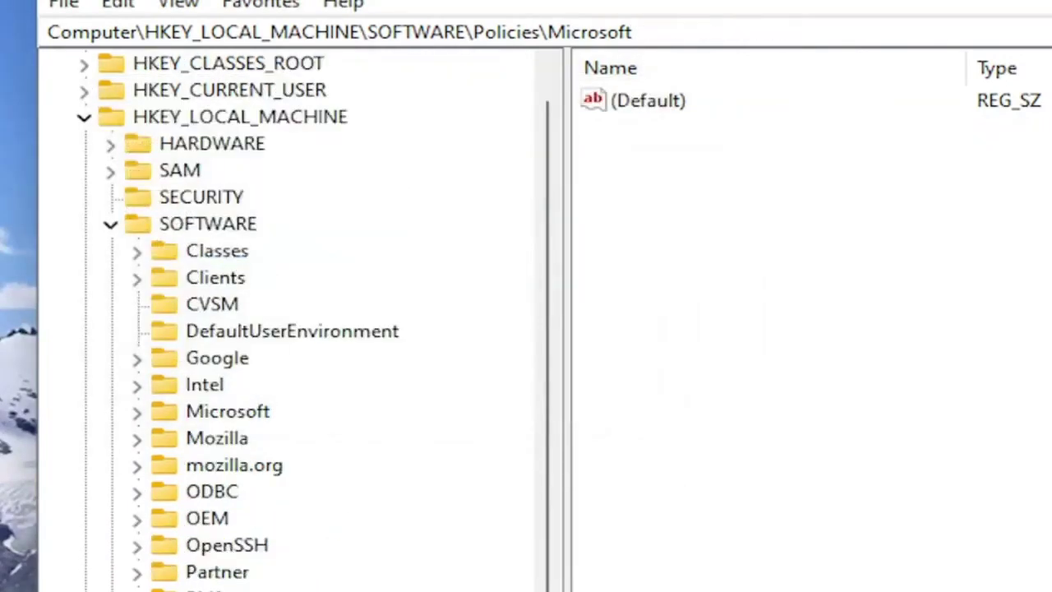
# Collapse the SOFTWARE and HKEY_LOCAL_MACHINE keys, restart Windows, then dismiss the input language notification.
pyautogui.click(110, 224)
pyautogui.click(84, 117)
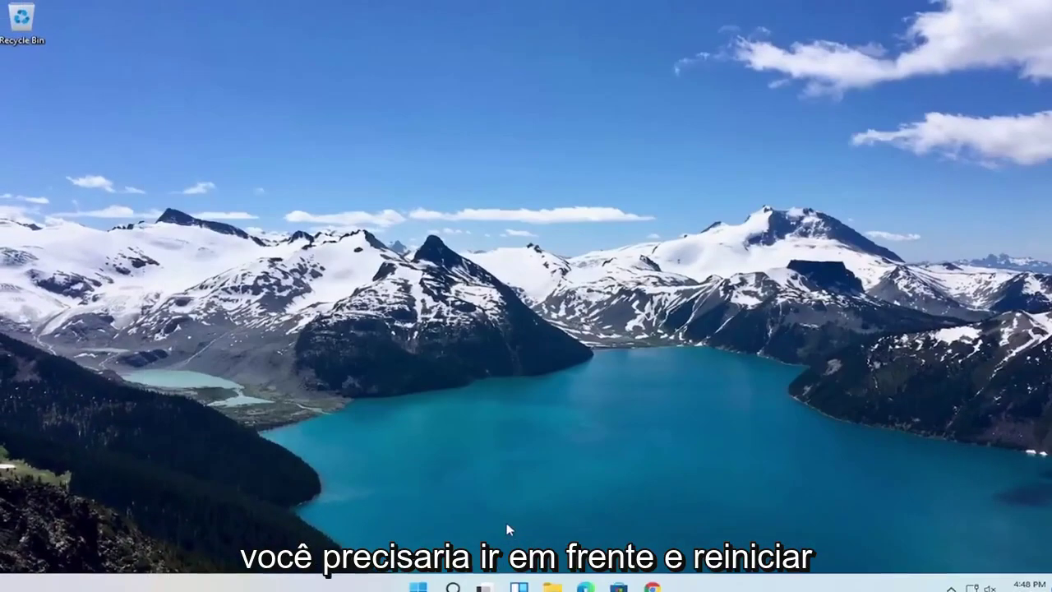
pyautogui.rightClick(424, 577)
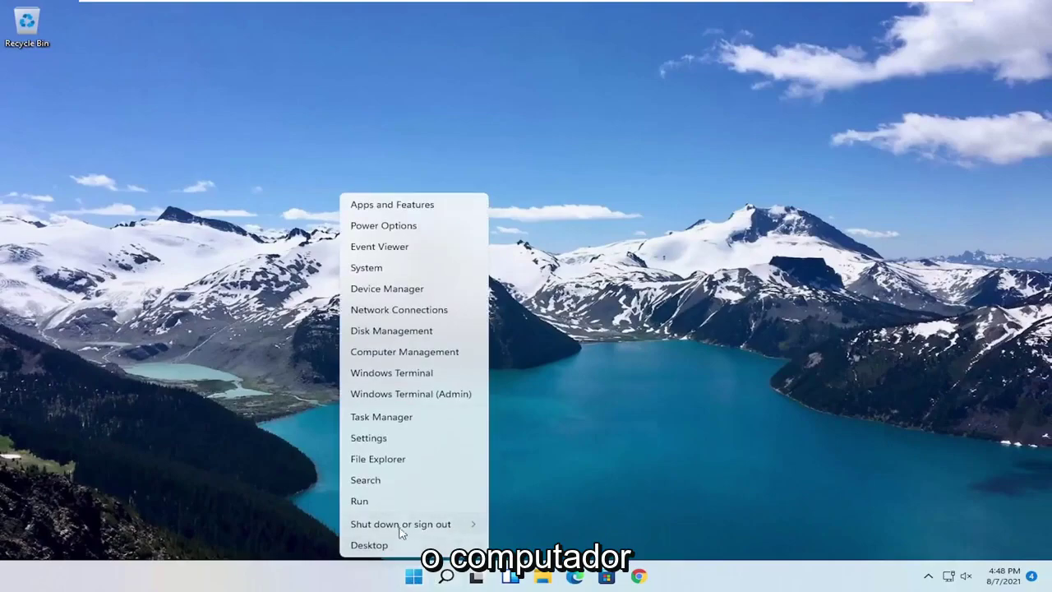
pyautogui.moveTo(400, 524)
pyautogui.click(510, 544)
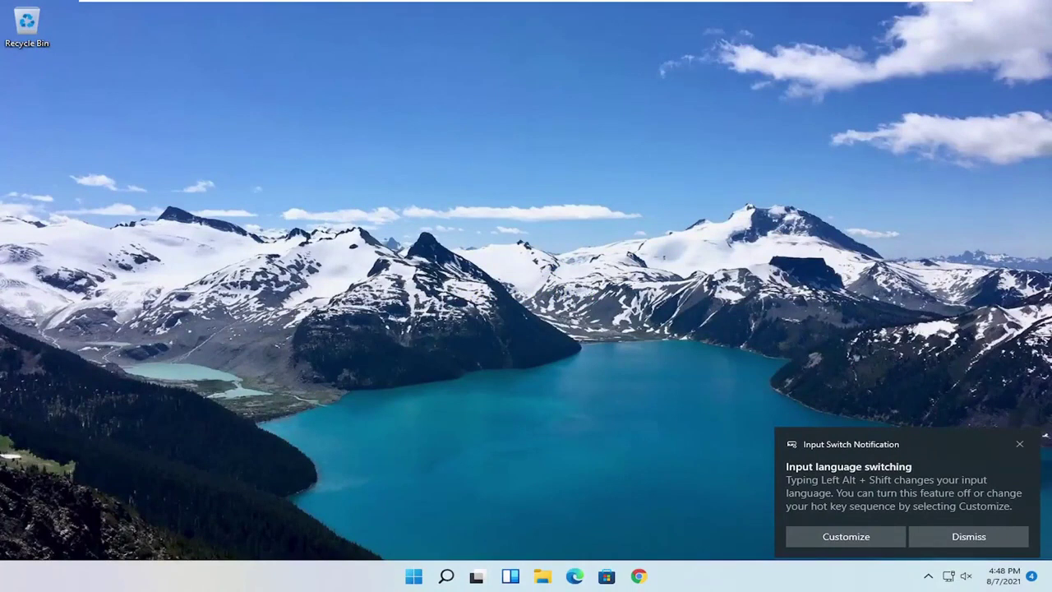
pyautogui.click(1021, 443)
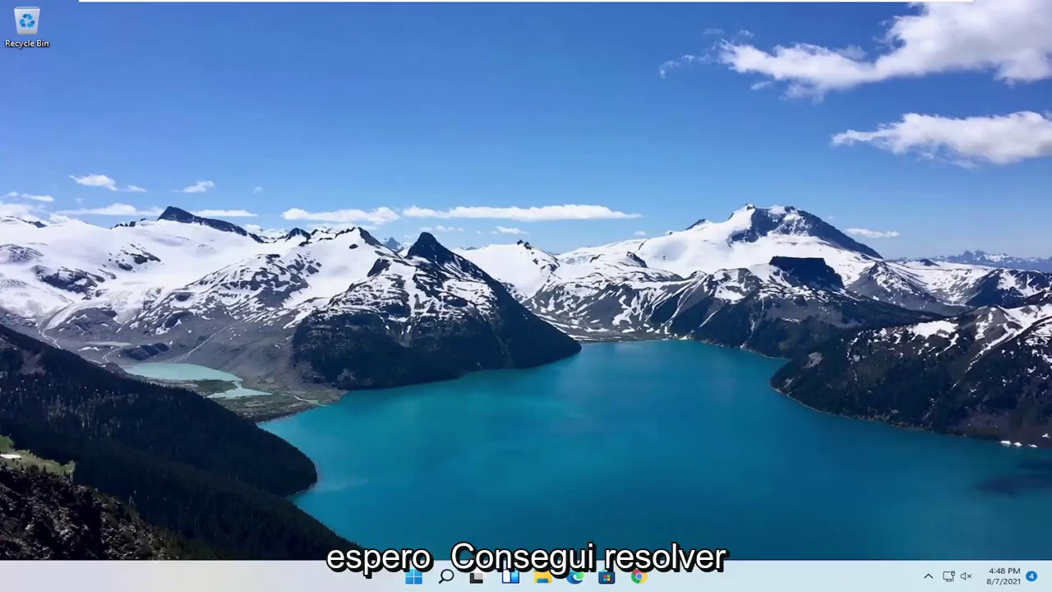